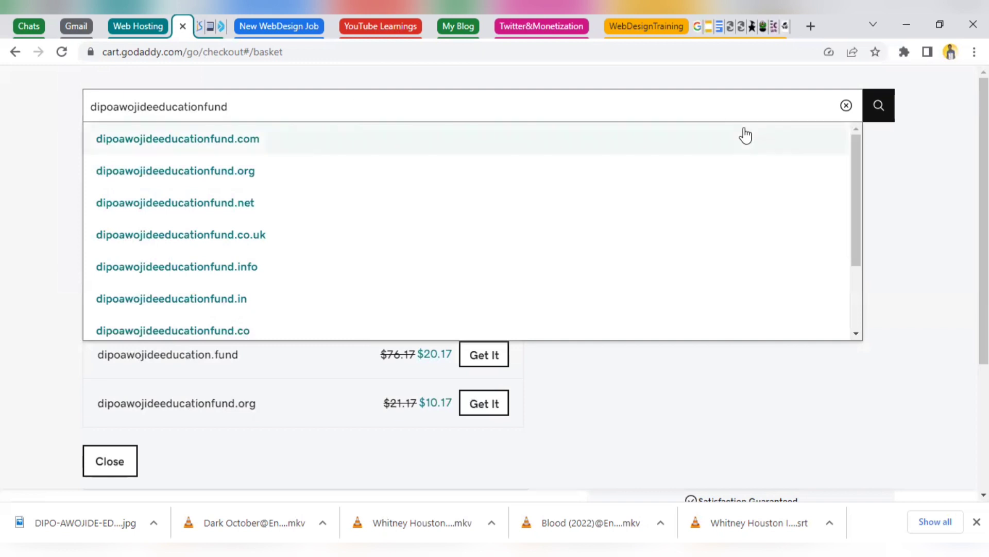
# - Clear the domain search and add dipoawojideeducationfund.com to the cart
pyautogui.click(847, 106)
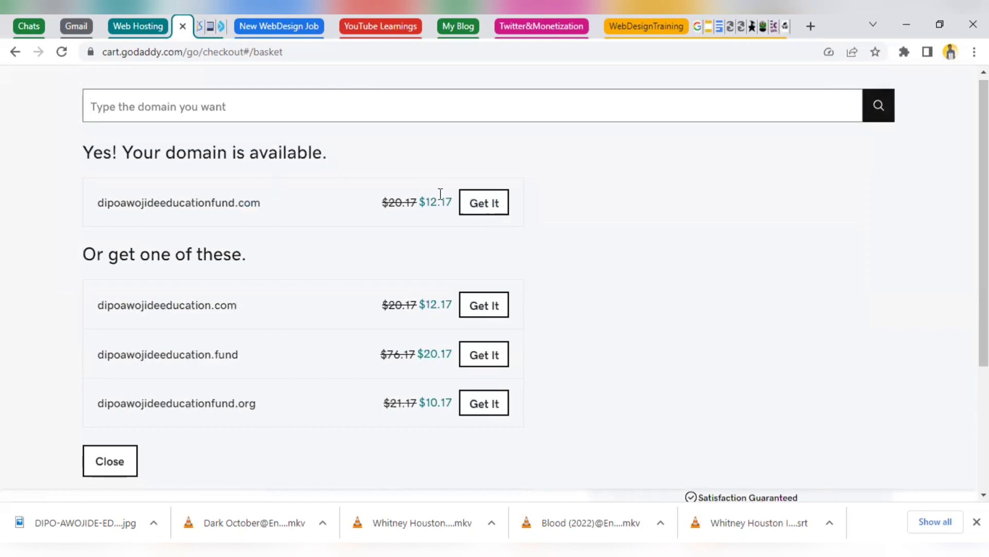
pyautogui.click(476, 205)
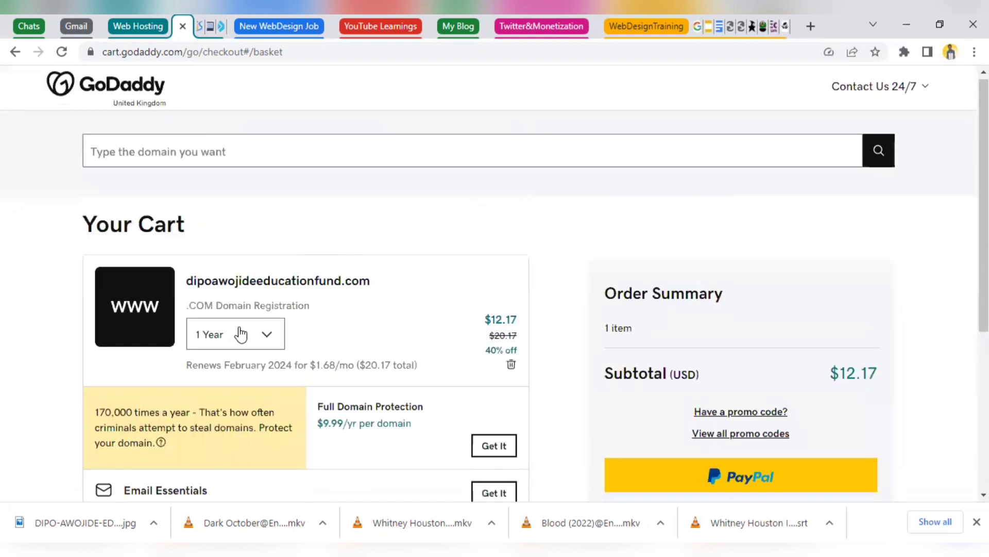
# - Try the 2 Years and 5 Years registration terms for the domain, and return the term to 1 Year
pyautogui.click(265, 336)
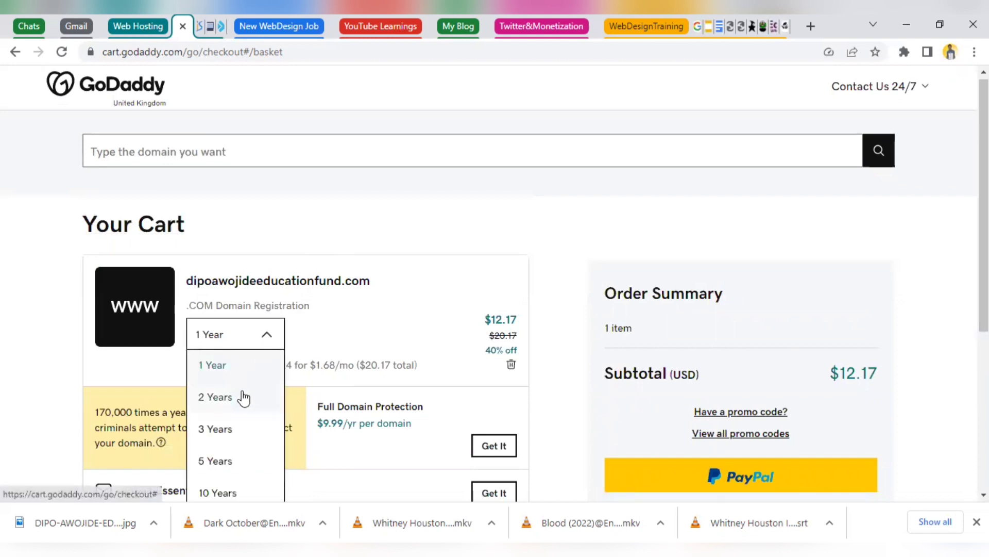
pyautogui.click(229, 405)
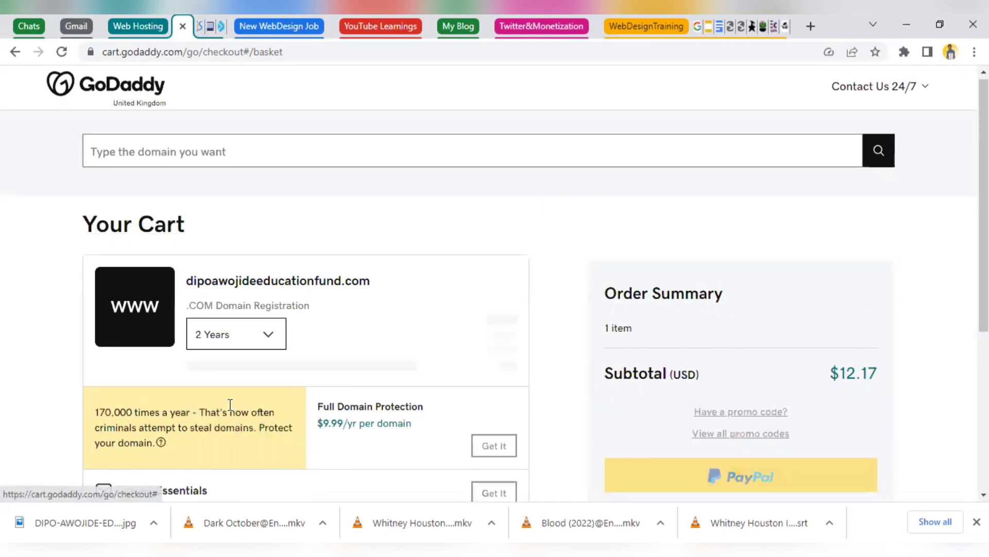
pyautogui.click(275, 337)
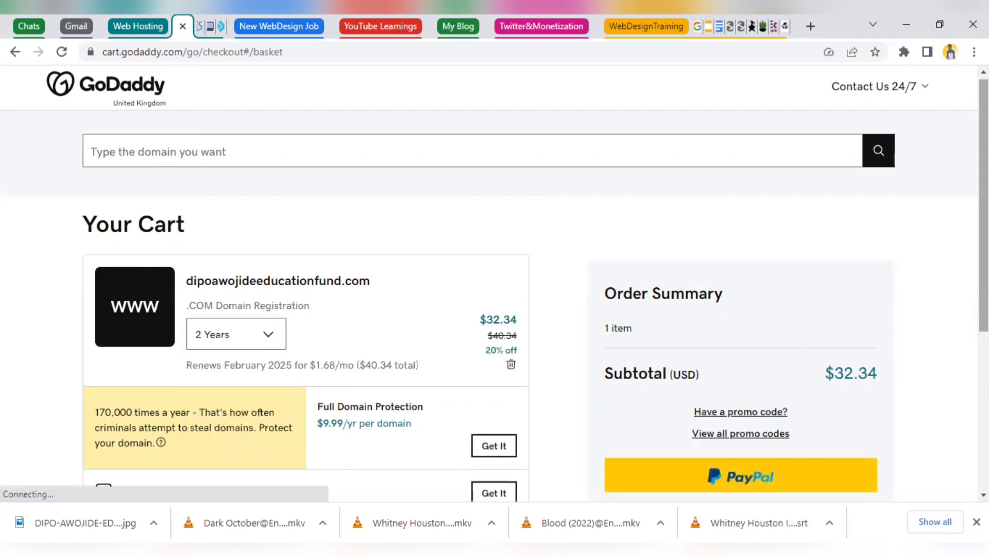
pyautogui.scroll(-2, 272, 340)
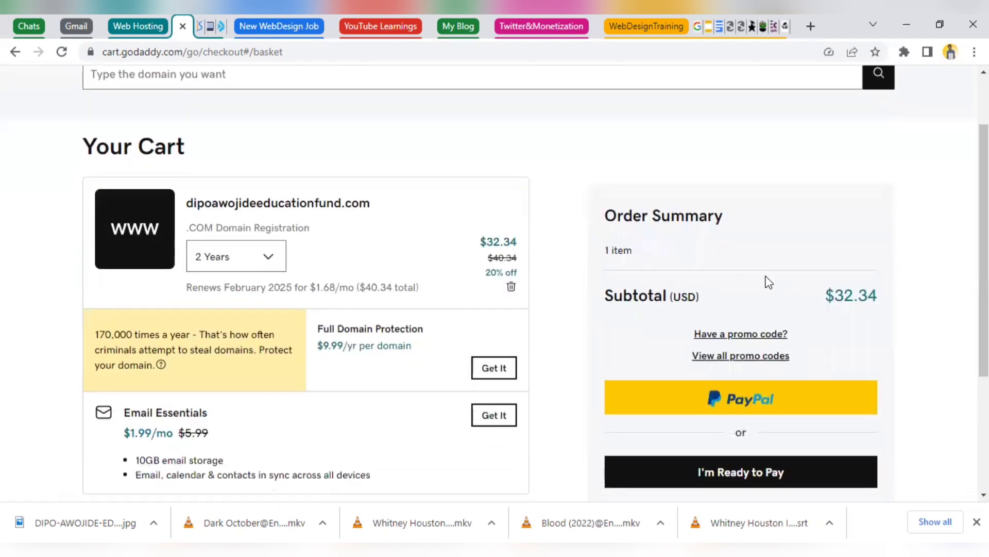
pyautogui.click(262, 262)
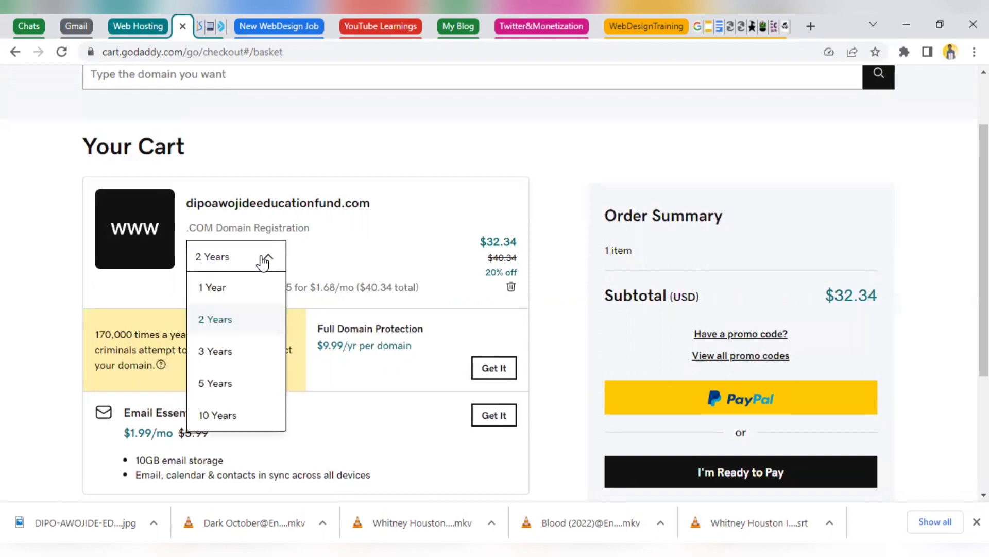
pyautogui.click(226, 384)
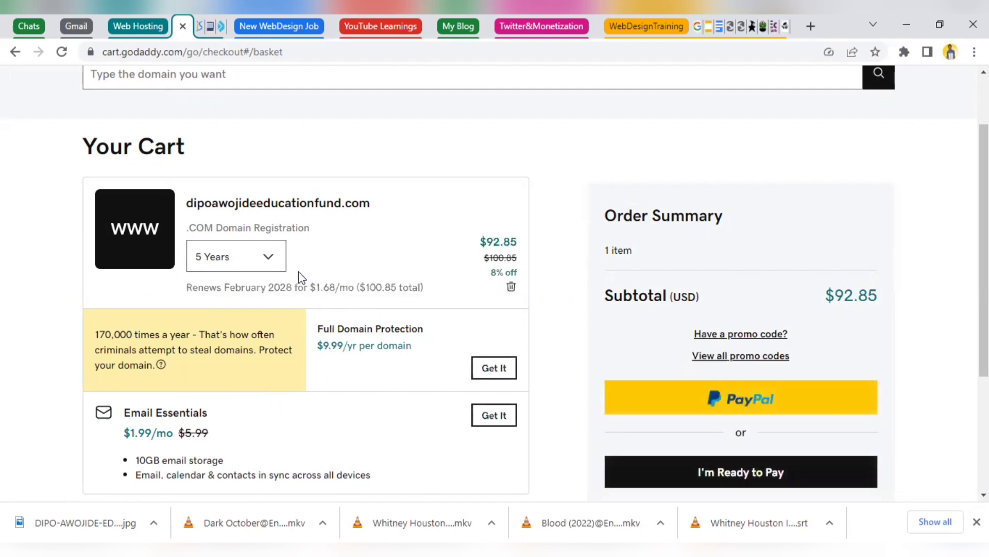
pyautogui.click(268, 258)
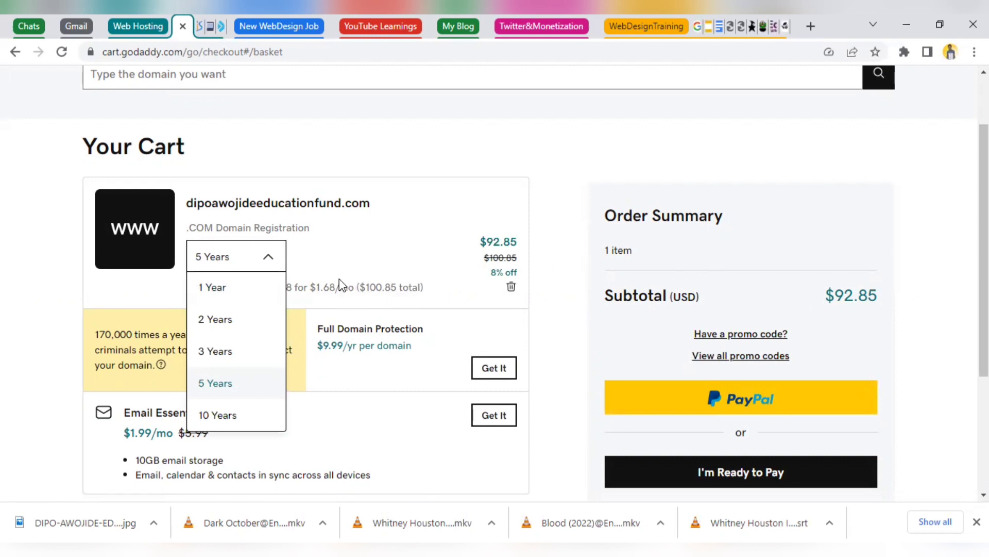
pyautogui.click(255, 294)
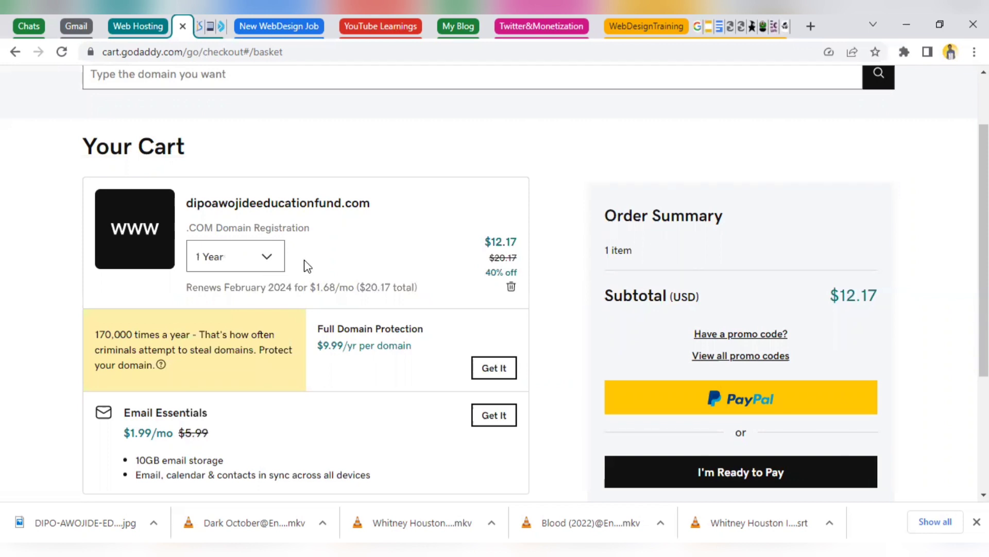
# - Review the cart and proceed to payment without adding domain protection, email or matching domain names
pyautogui.scroll(-1, 676, 287)
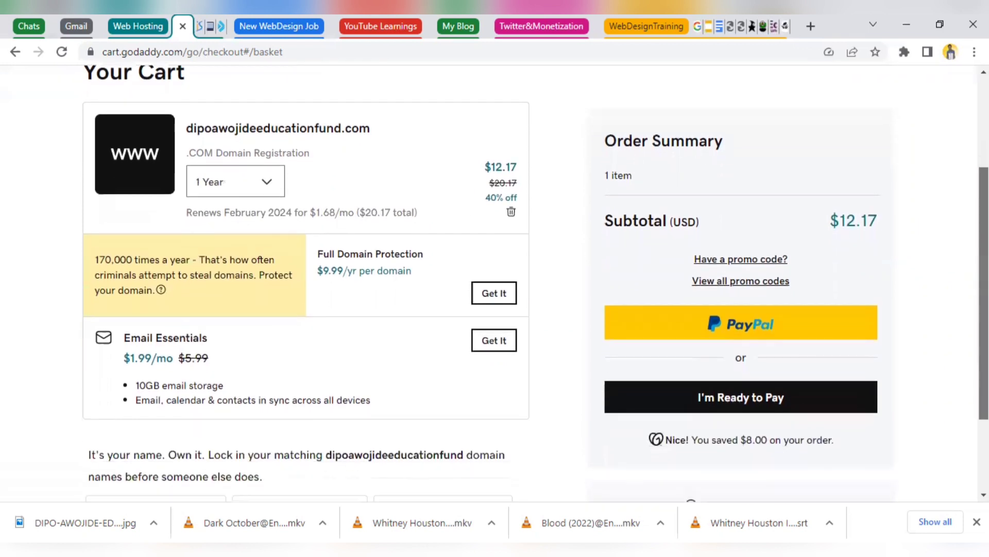
pyautogui.scroll(-3, 431, 392)
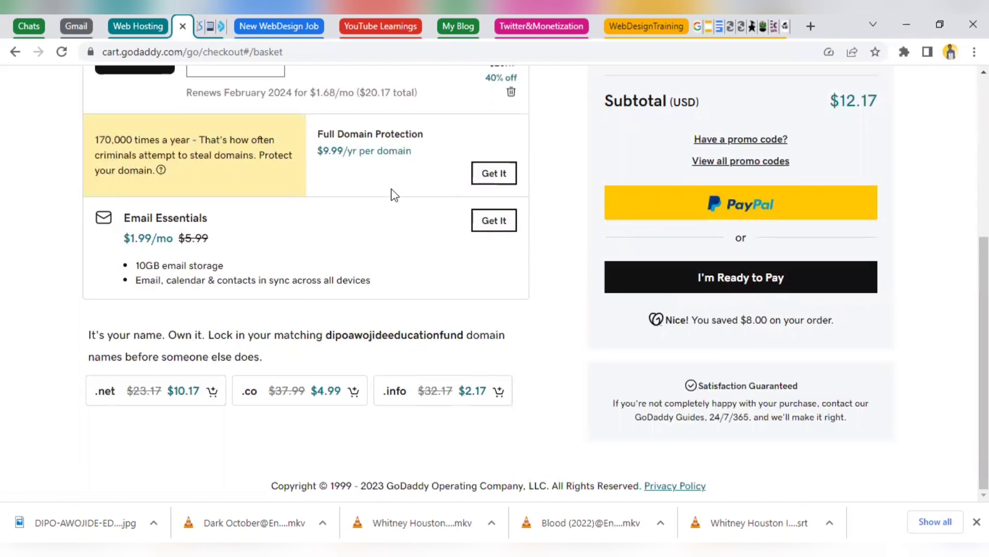
pyautogui.scroll(2, 686, 216)
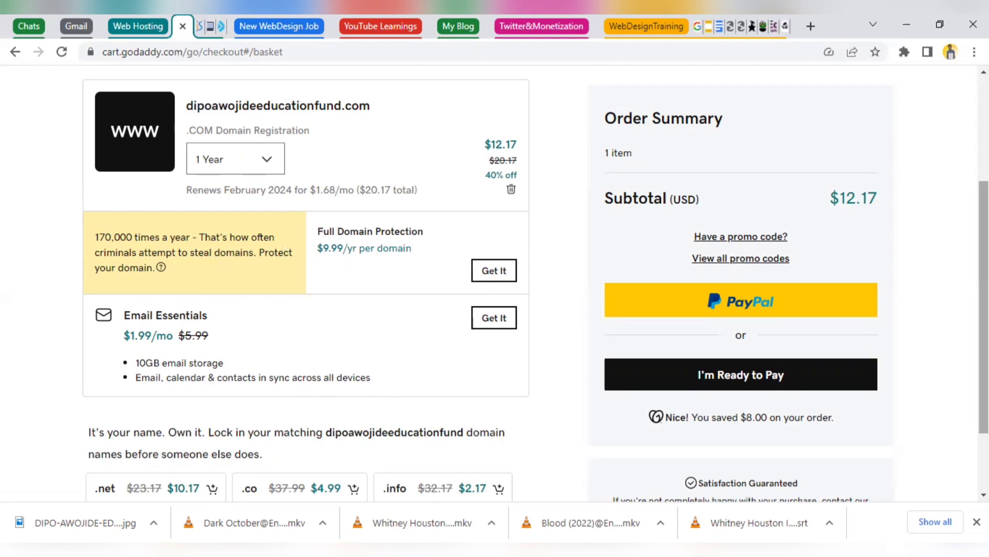
pyautogui.scroll(-2, 495, 283)
pyautogui.scroll(4, 770, 457)
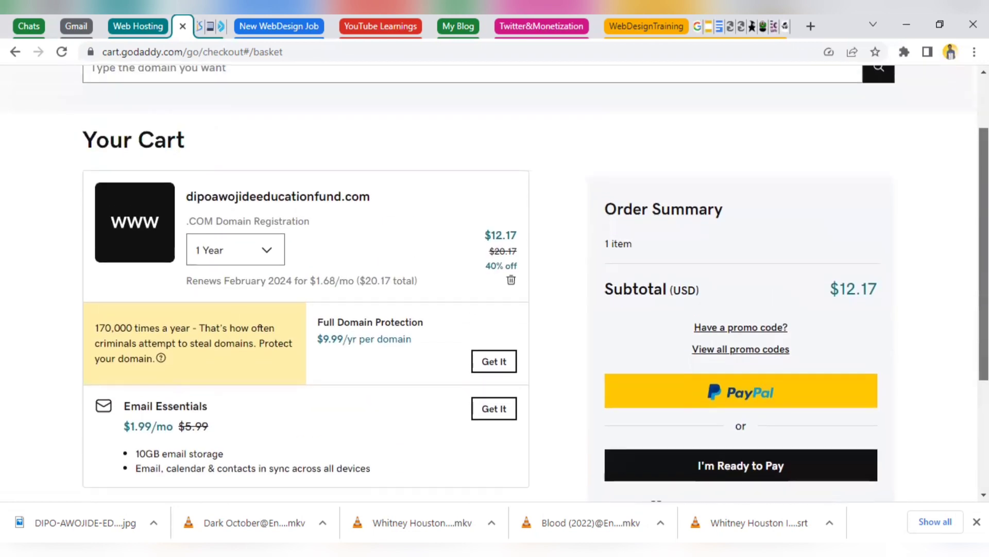
pyautogui.scroll(-2, 769, 456)
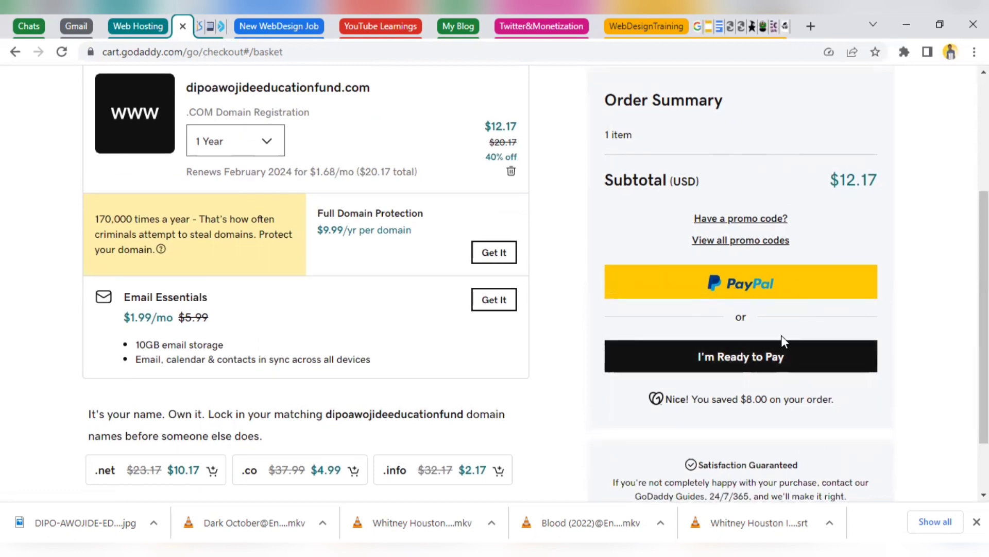
pyautogui.click(707, 363)
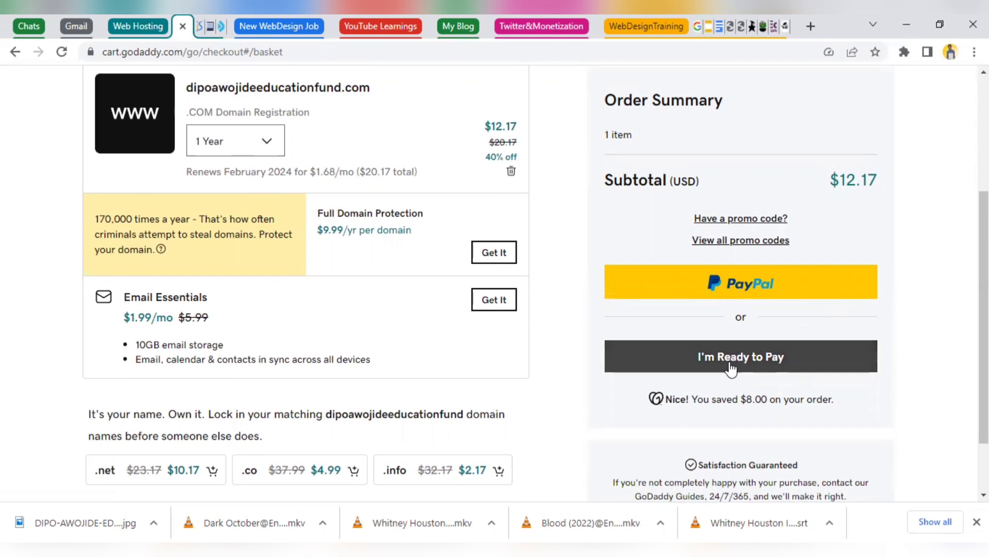
# - Choose the first saved Visa card as payment method, enter its security code, and continue to the order review
pyautogui.scroll(-4, 495, 283)
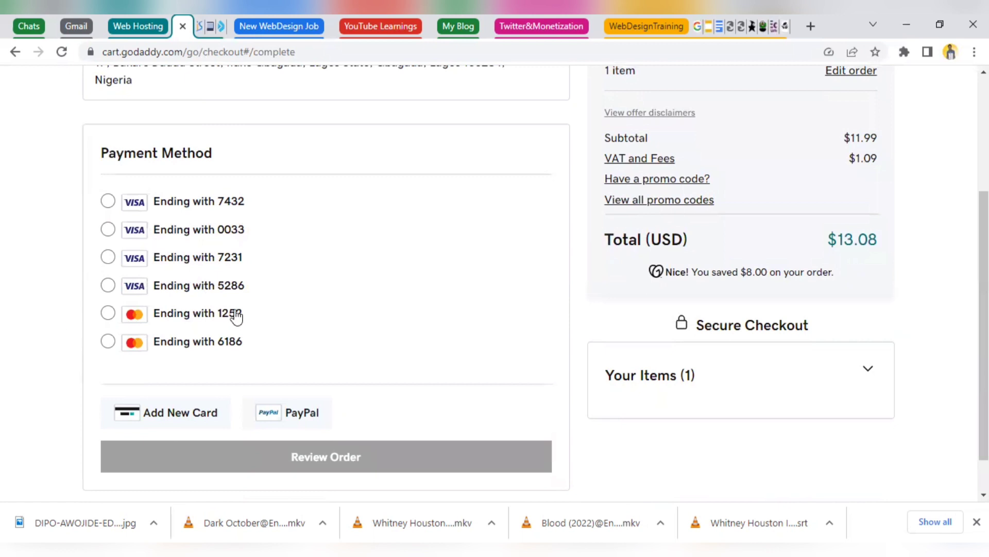
pyautogui.click(108, 201)
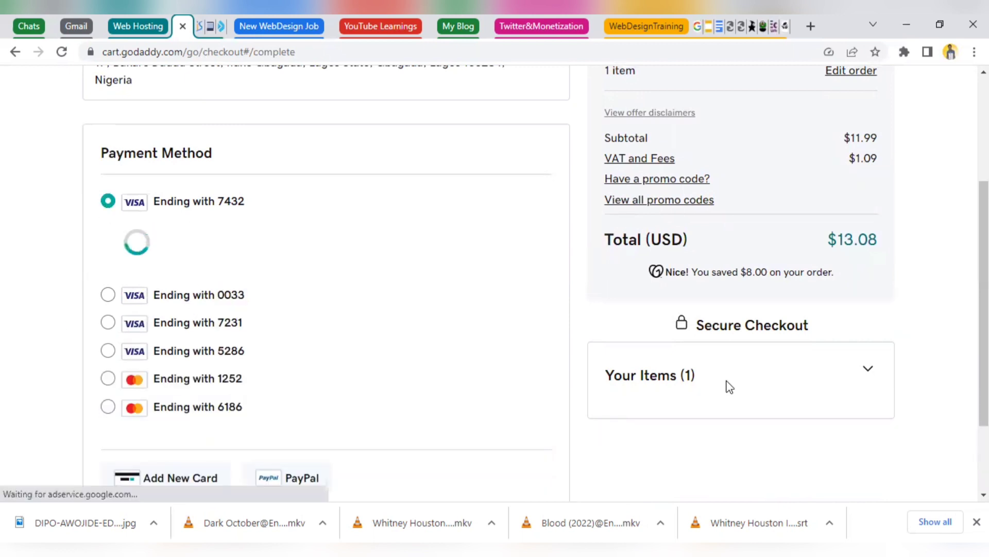
pyautogui.scroll(-2, 416, 323)
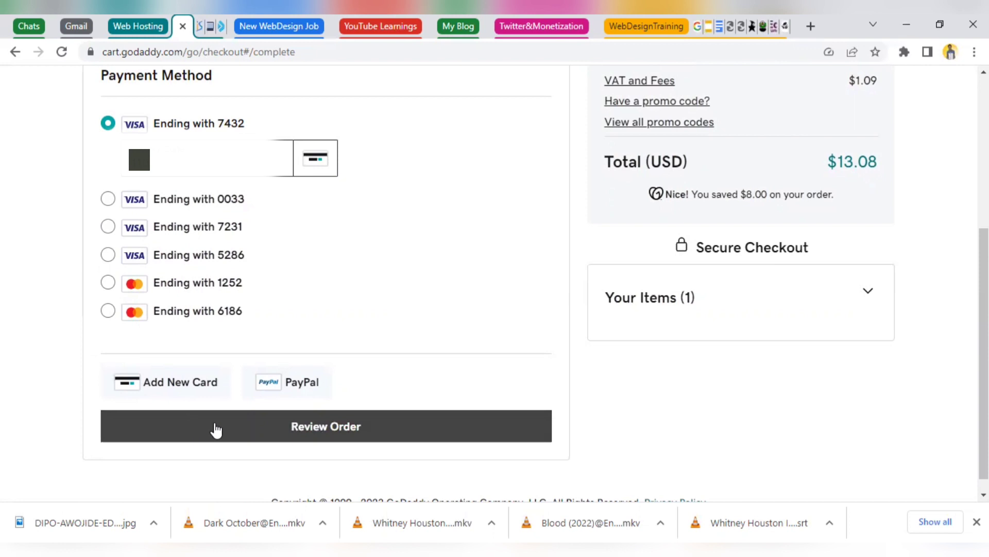
pyautogui.scroll(-1, 910, 436)
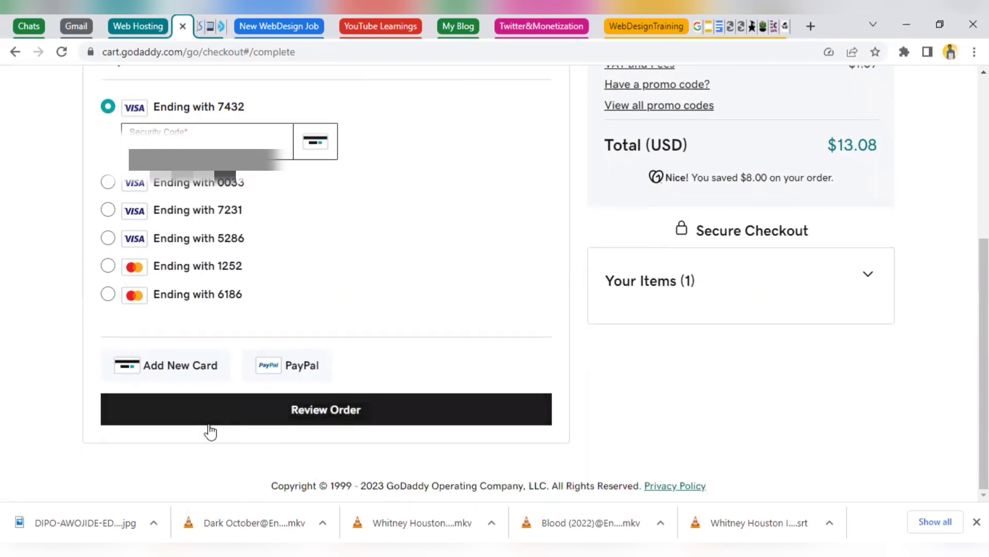
pyautogui.click(182, 421)
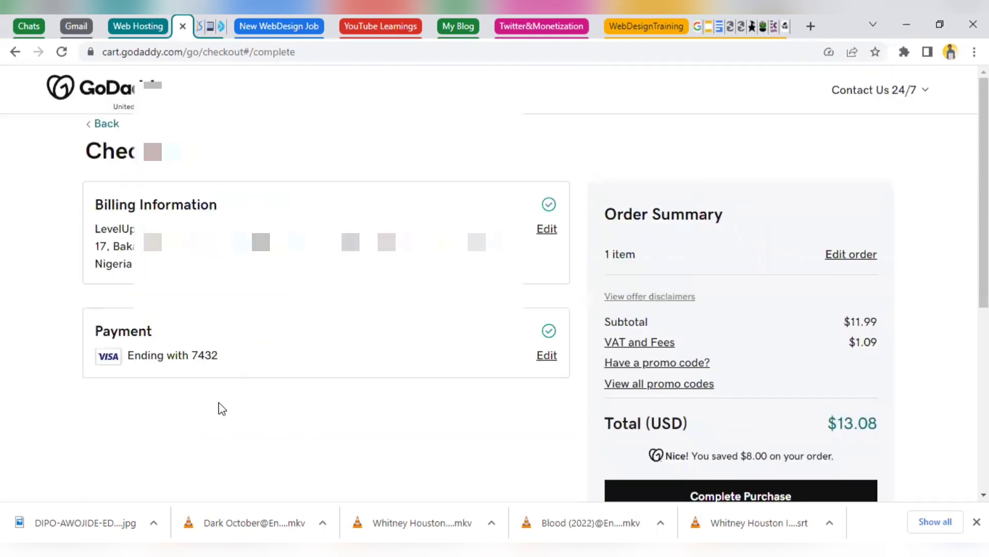
# - Check the order summary, fees and renewal terms, and complete the domain purchase
pyautogui.scroll(-2, 984, 206)
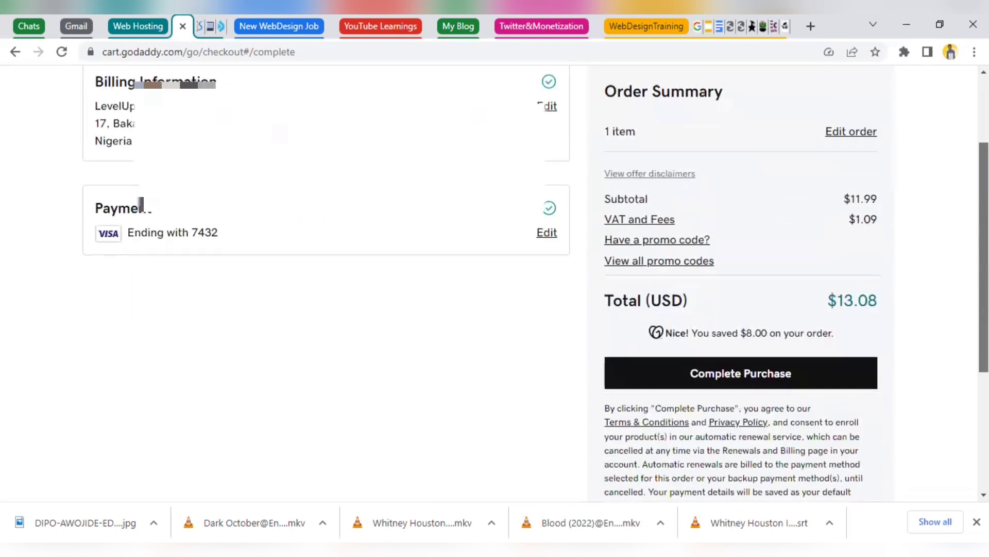
pyautogui.scroll(-3, 495, 284)
pyautogui.scroll(3, 494, 284)
pyautogui.scroll(-1, 495, 284)
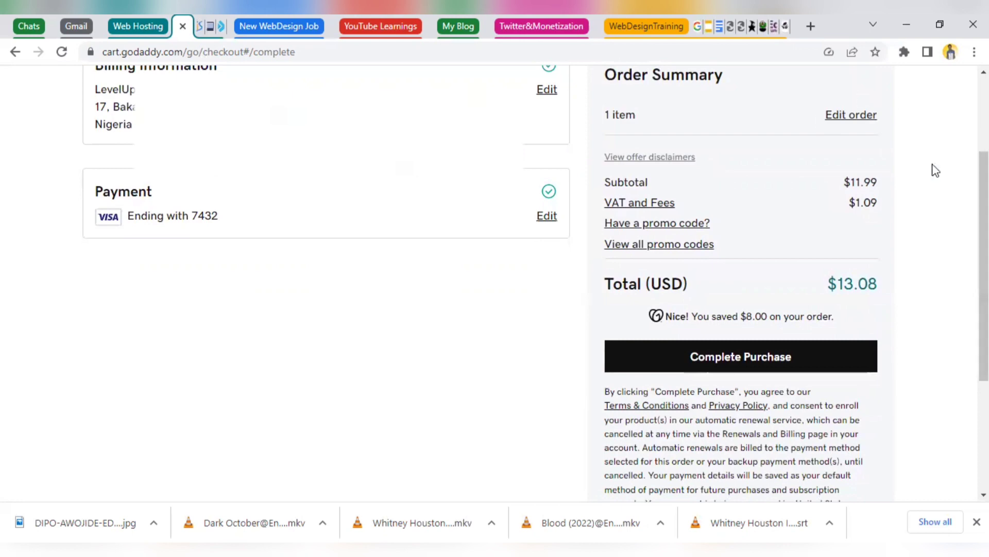
pyautogui.scroll(-2, 933, 167)
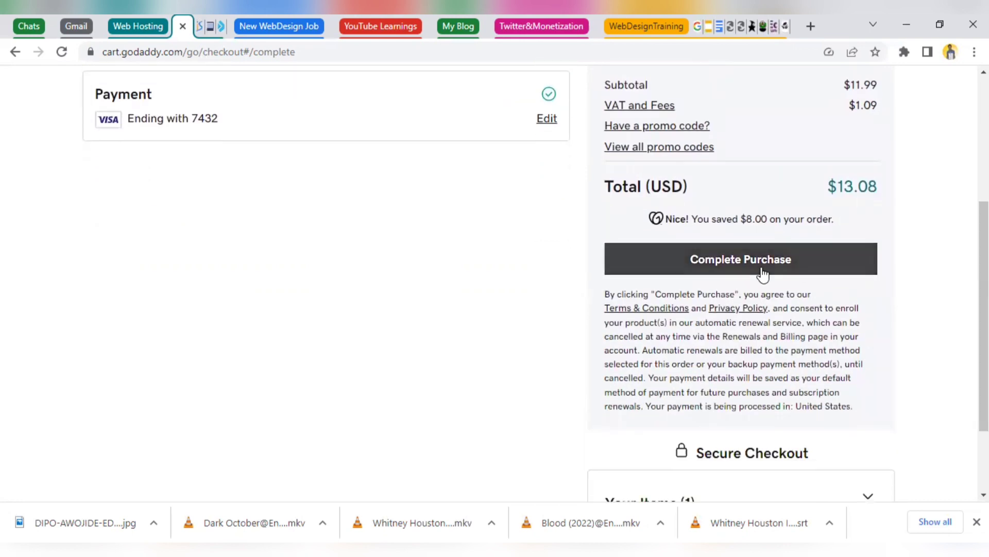
pyautogui.scroll(-2, 948, 253)
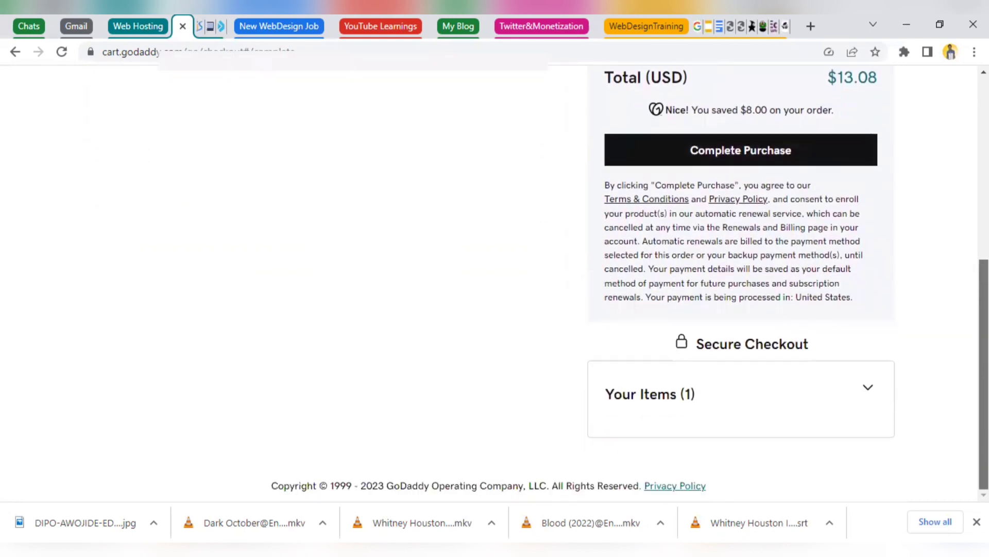
pyautogui.scroll(3, 948, 253)
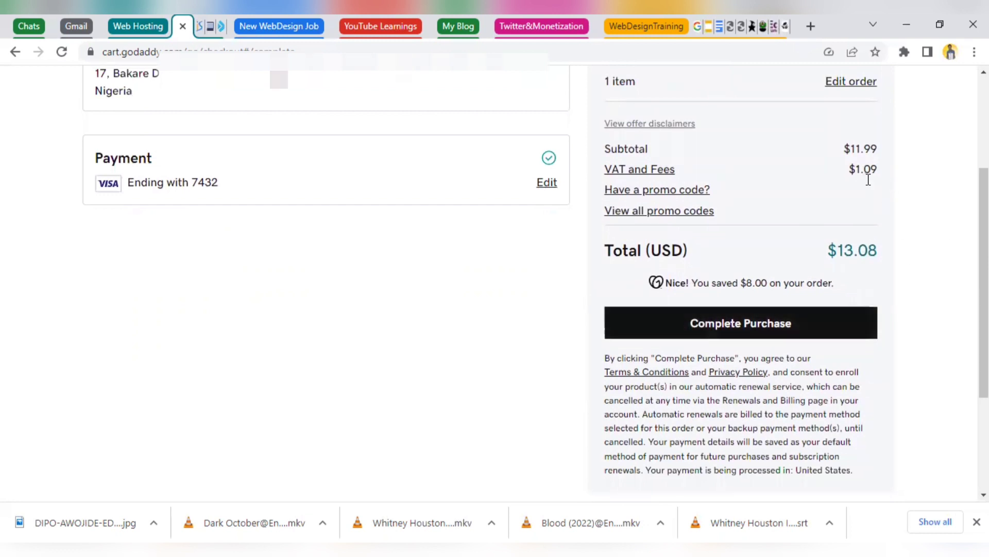
pyautogui.click(728, 323)
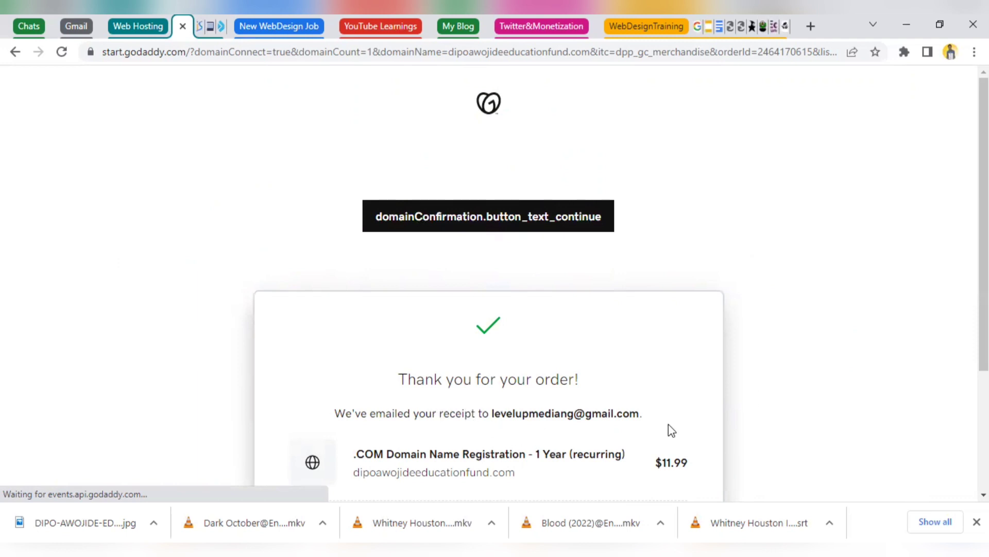
# - Examine the order confirmation receipt for the registered domain, the taxes and fees, and the total
pyautogui.scroll(-2, 489, 289)
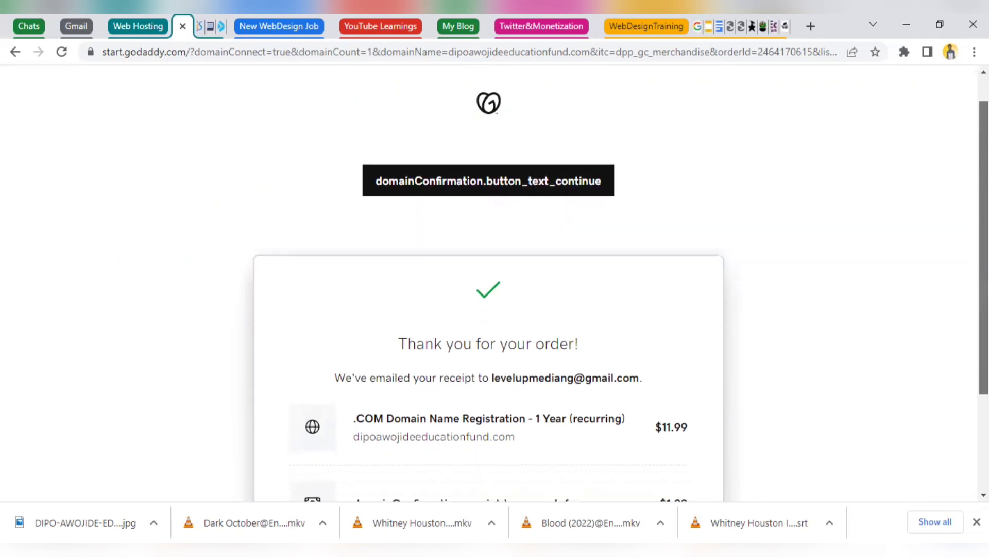
pyautogui.scroll(-1, 488, 304)
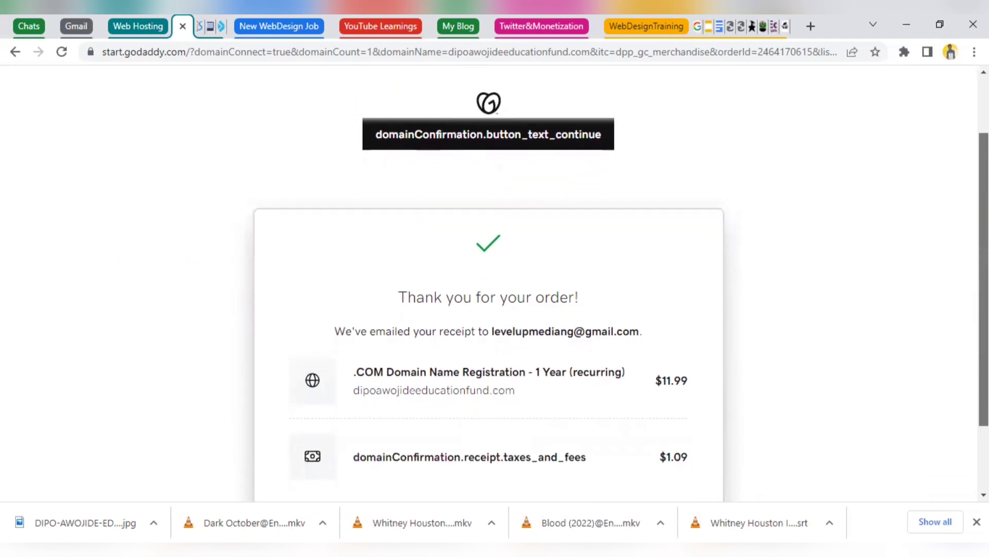
pyautogui.scroll(-2, 488, 288)
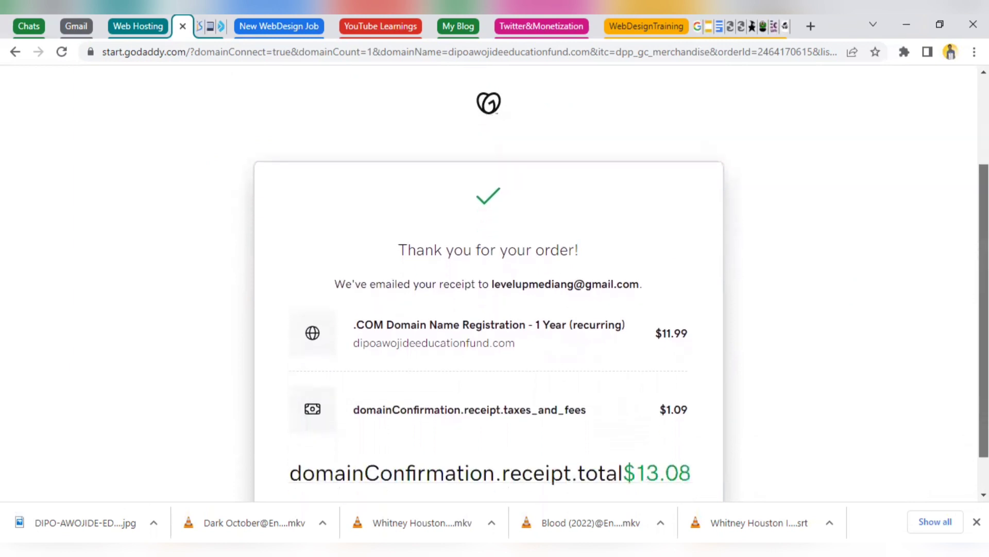
pyautogui.scroll(2, 488, 288)
pyautogui.scroll(-1, 488, 289)
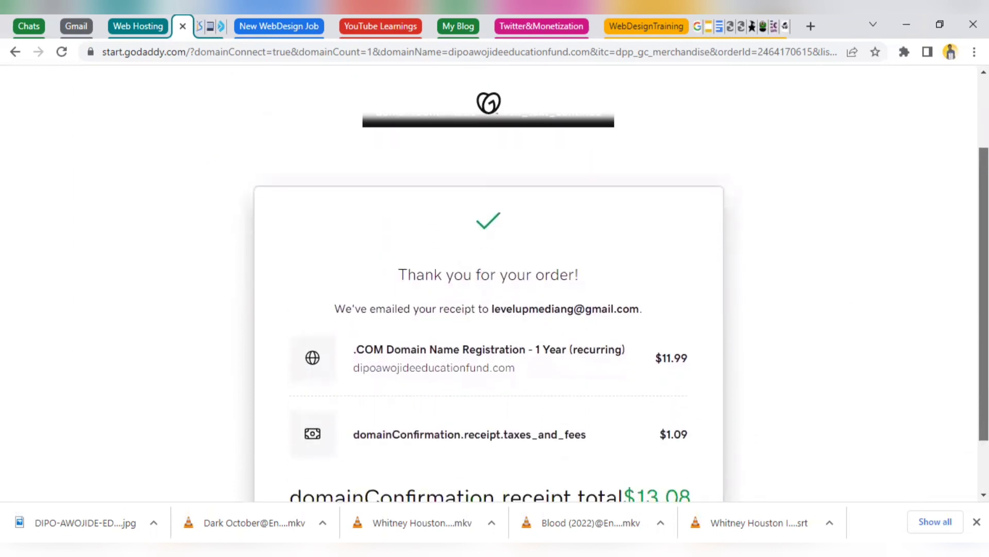
pyautogui.scroll(-1, 488, 289)
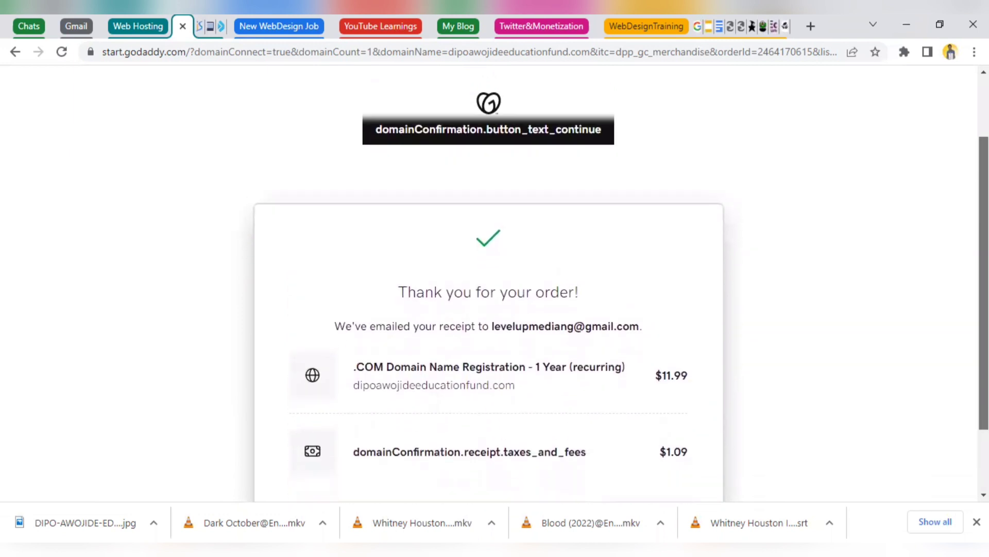
pyautogui.scroll(-3, 961, 433)
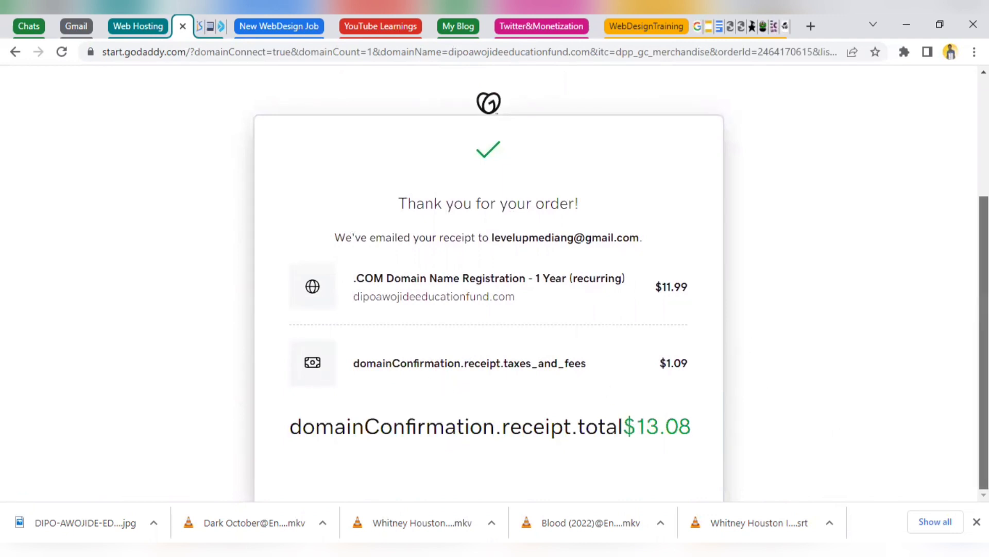
pyautogui.scroll(3, 680, 442)
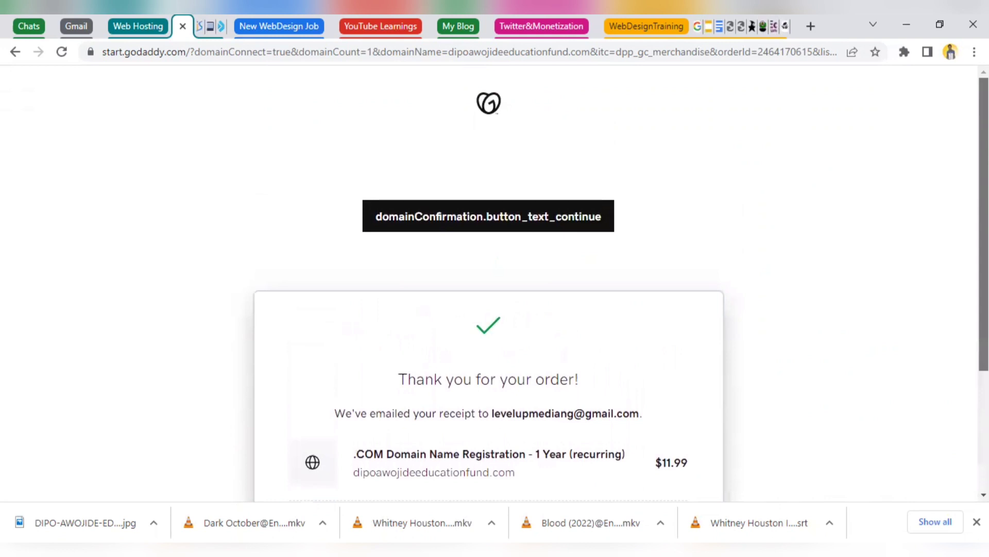
pyautogui.scroll(-3, 488, 309)
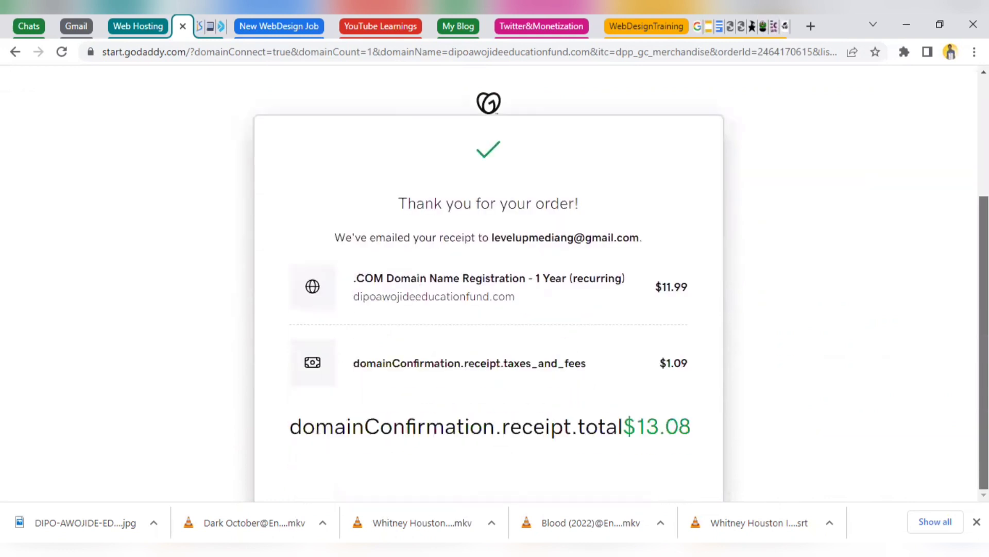
pyautogui.scroll(3, 930, 189)
pyautogui.scroll(-3, 948, 273)
pyautogui.scroll(3, 927, 206)
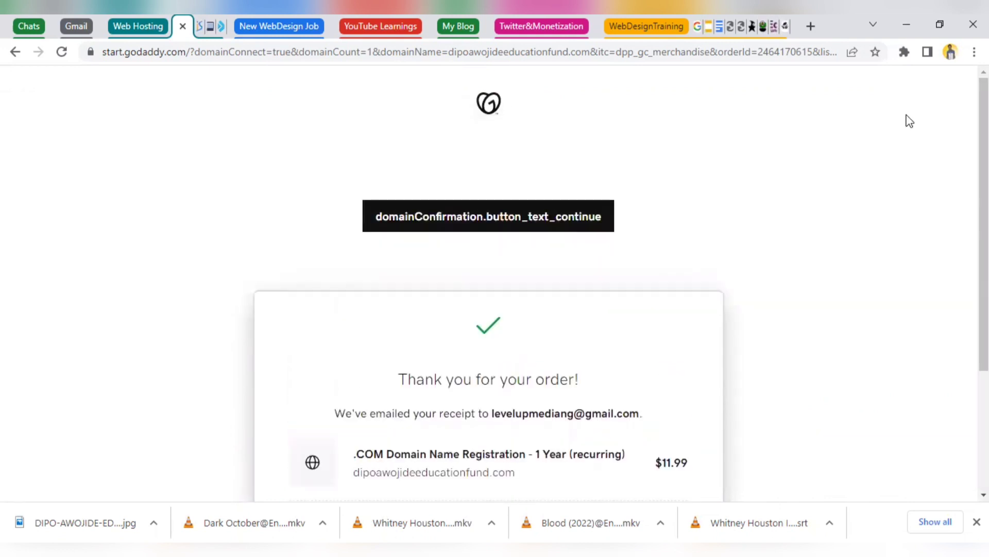